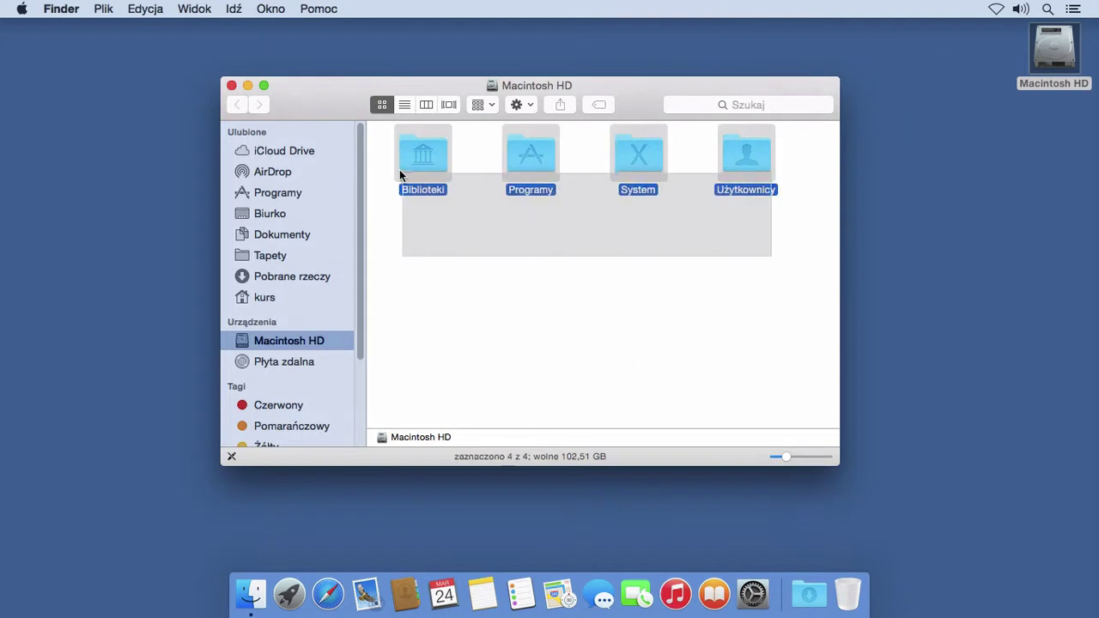
pyautogui.click(422, 274)
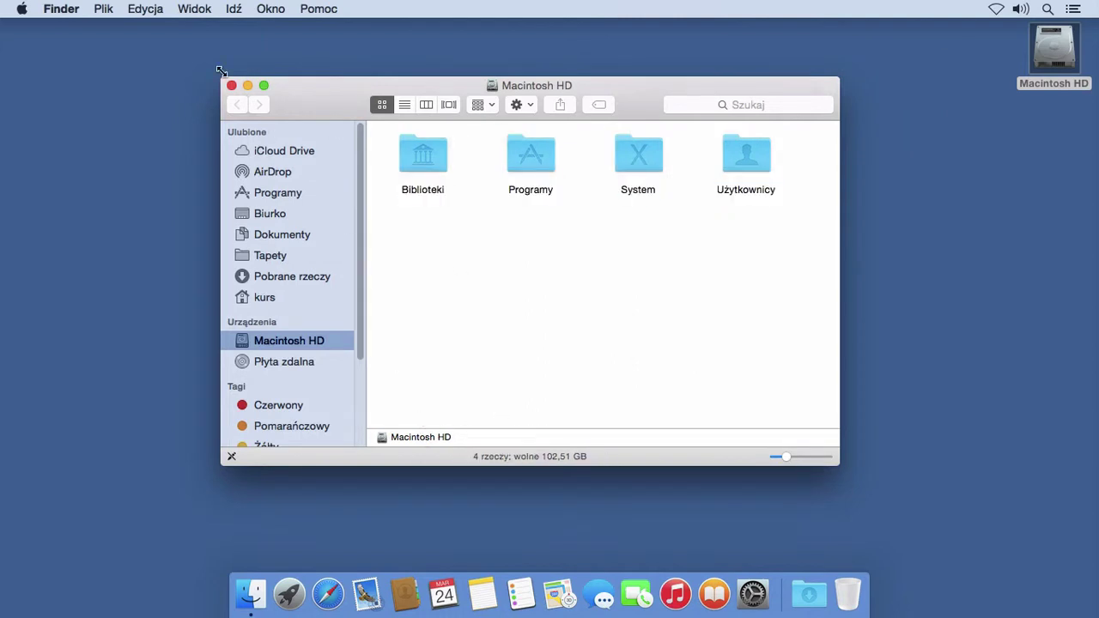
pyautogui.click(194, 9)
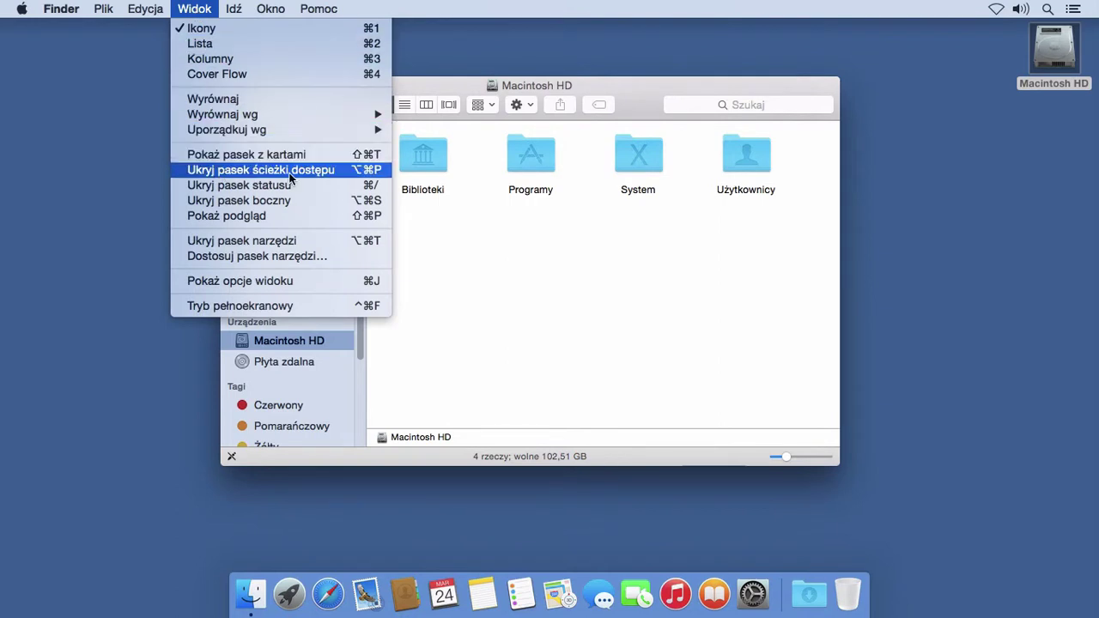
pyautogui.click(501, 294)
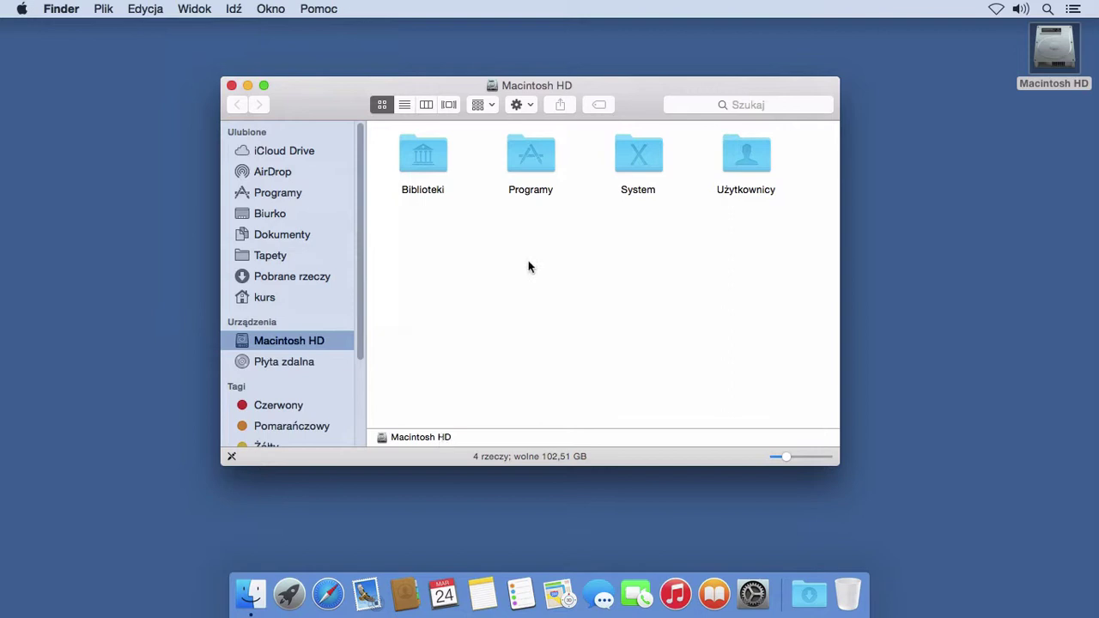
pyautogui.click(428, 172)
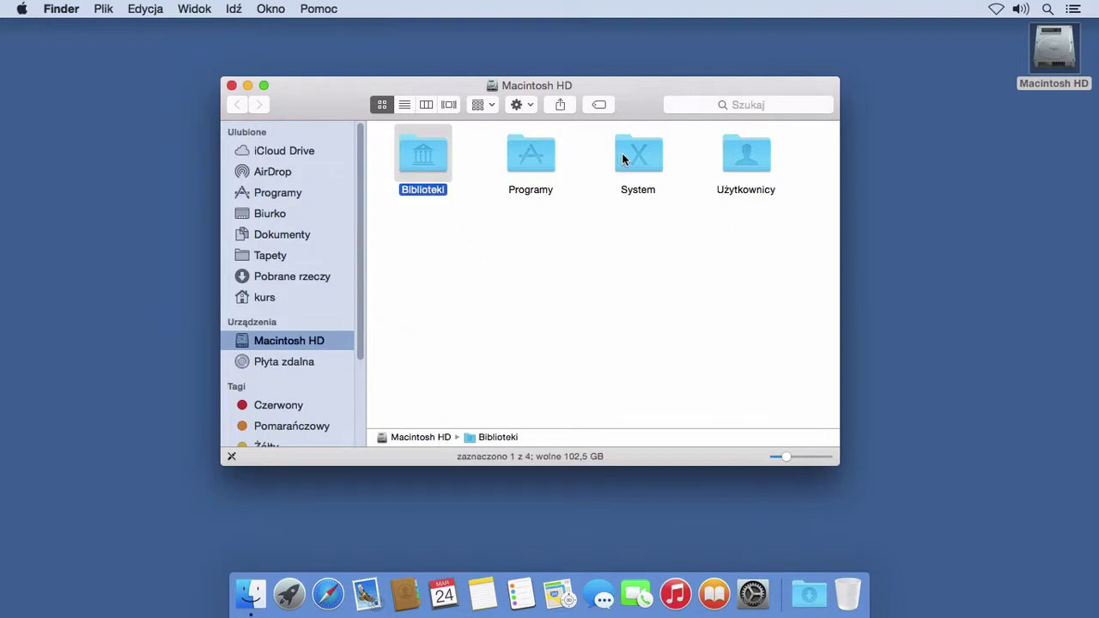
pyautogui.click(621, 156)
pyautogui.click(503, 295)
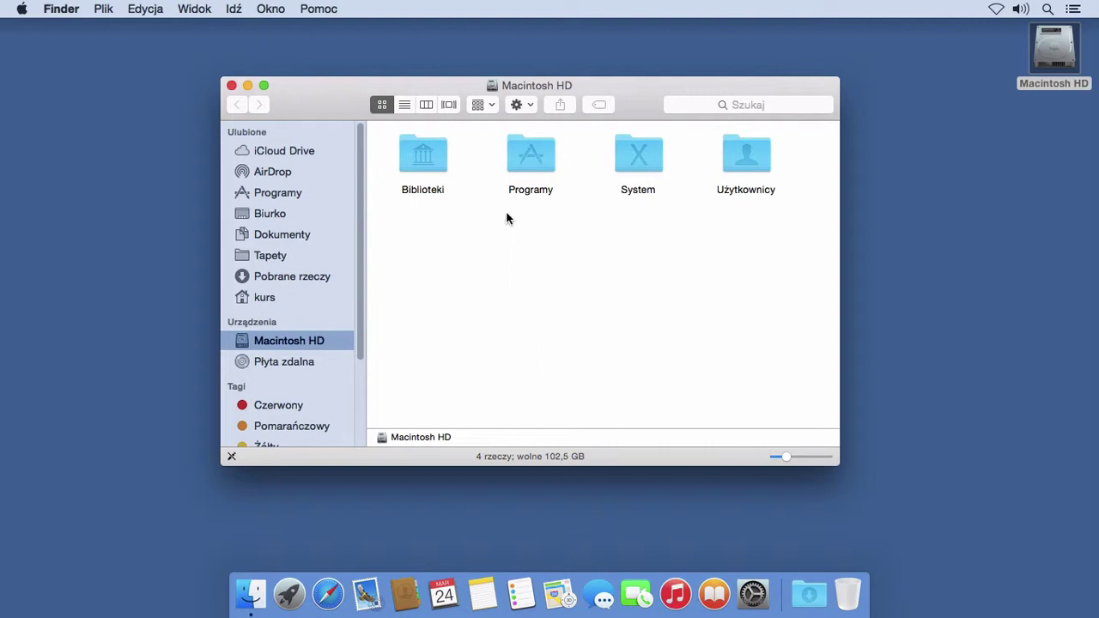
# Look through the applications in the Programy folder and return to the top level of Macintosh HD.
pyautogui.doubleClick(529, 159)
pyautogui.scroll(-5, 510, 205)
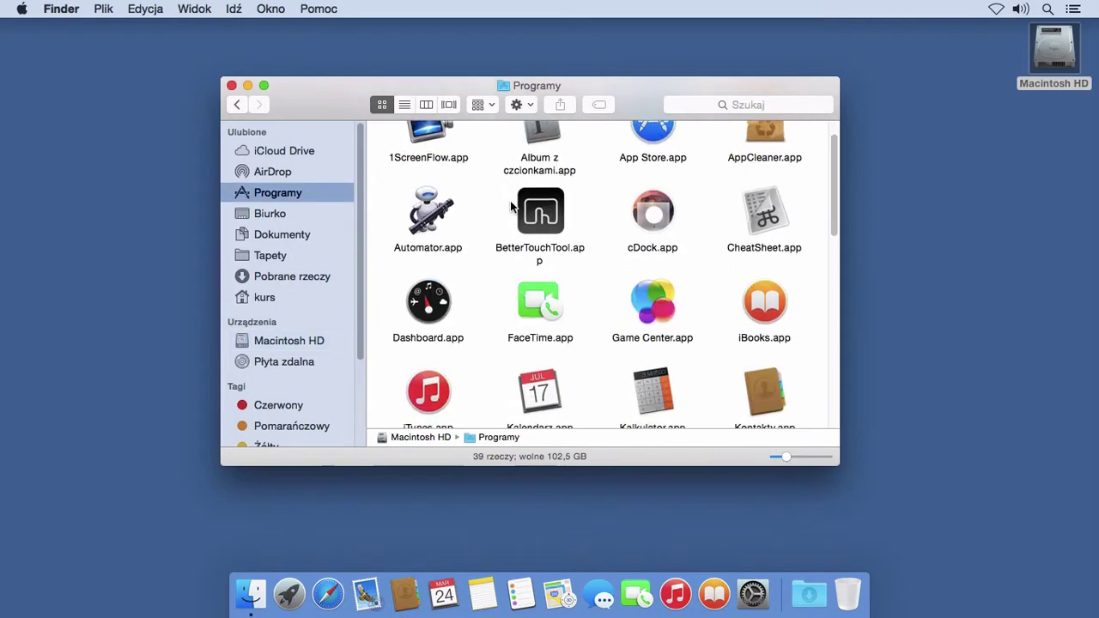
pyautogui.scroll(5, 510, 206)
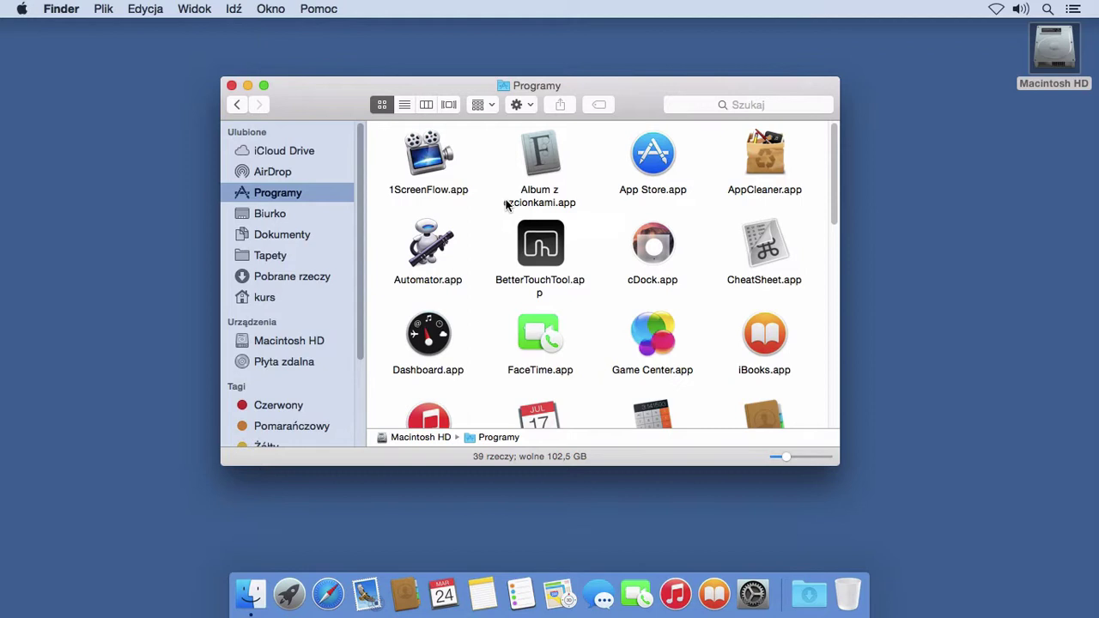
pyautogui.doubleClick(433, 439)
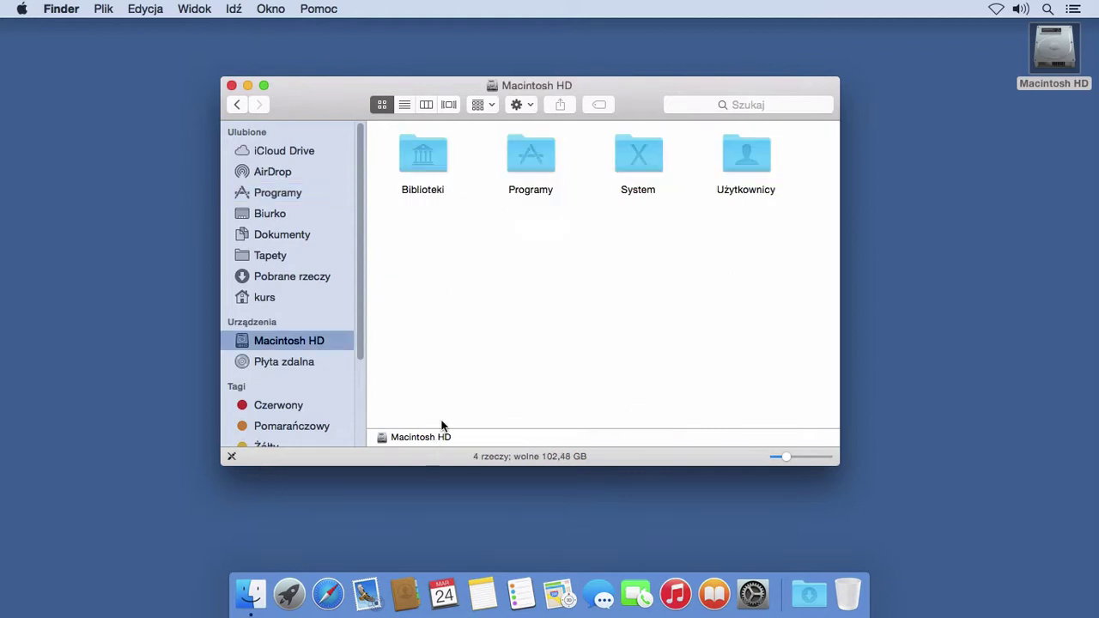
# Open the Biurko folder of the kurs home folder, located under Użytkownicy on Macintosh HD.
pyautogui.click(745, 172)
pyautogui.doubleClick(746, 172)
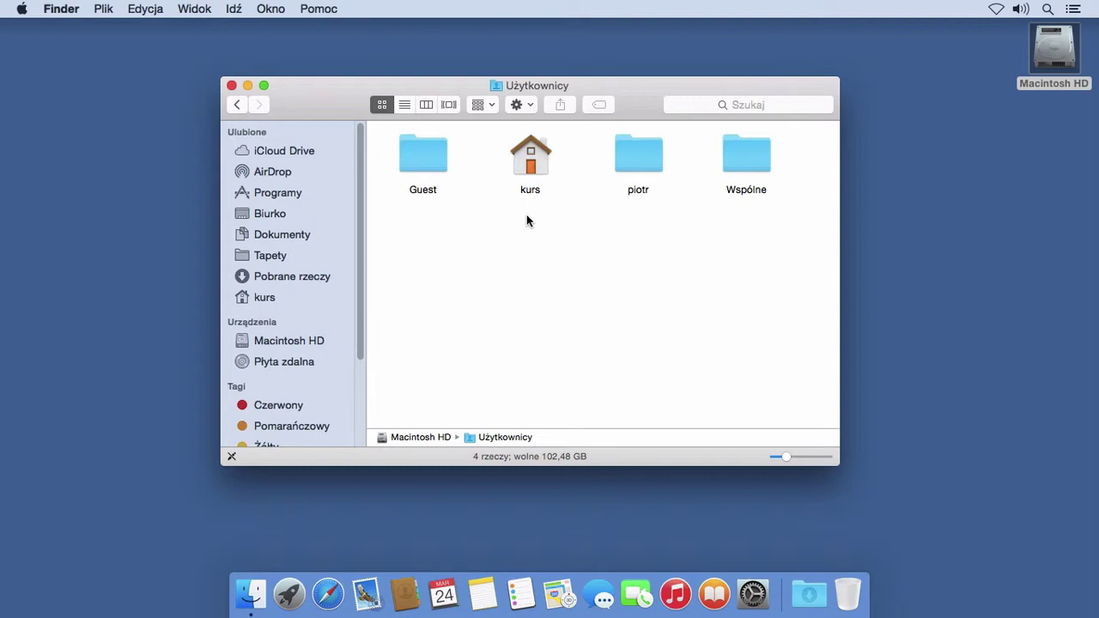
pyautogui.doubleClick(530, 155)
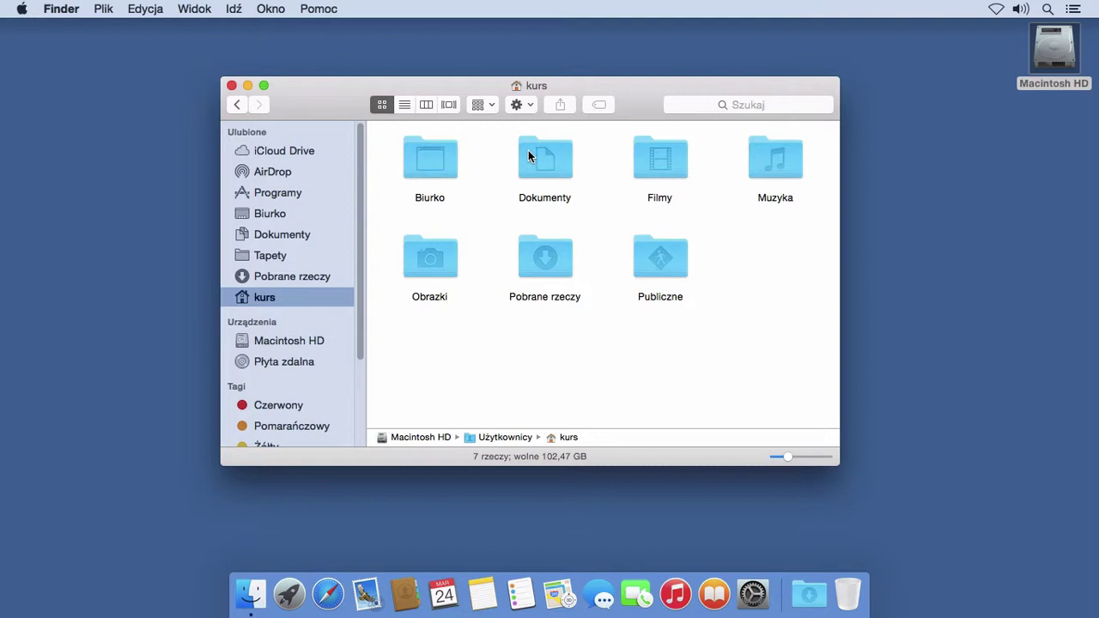
pyautogui.doubleClick(445, 161)
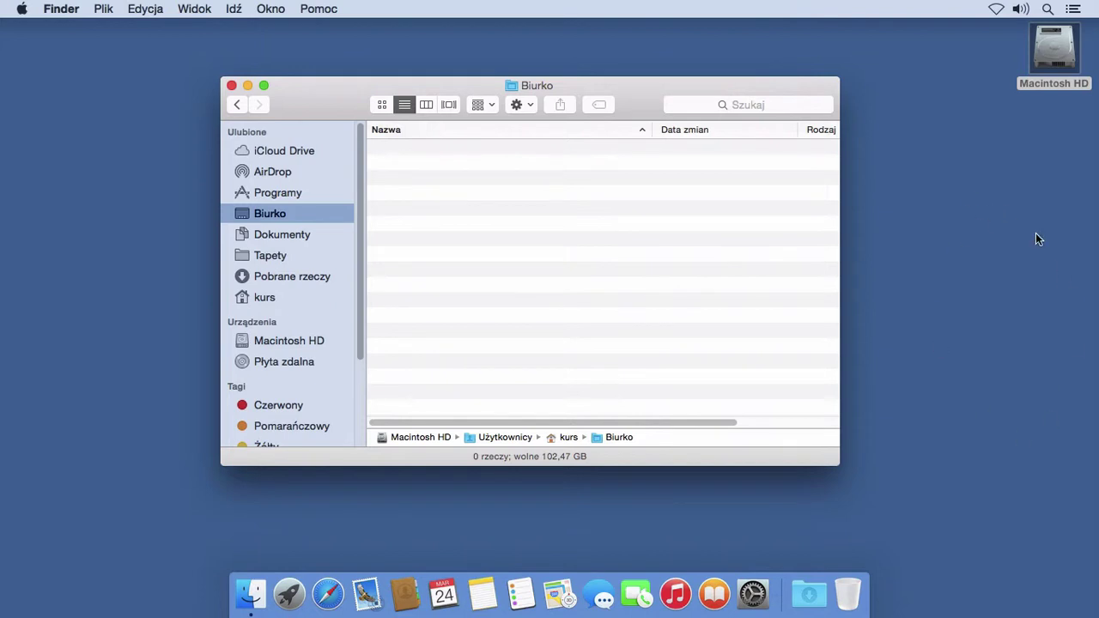
# Create a new folder in Biurko, keep its default name, and move it to the Trash.
pyautogui.rightClick(474, 177)
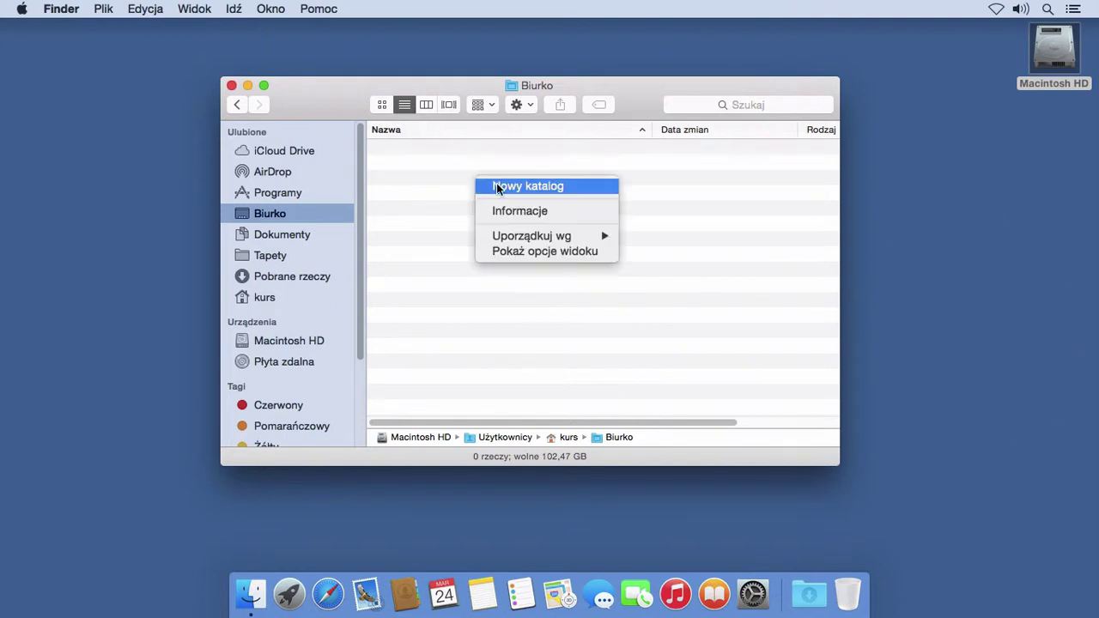
pyautogui.click(499, 184)
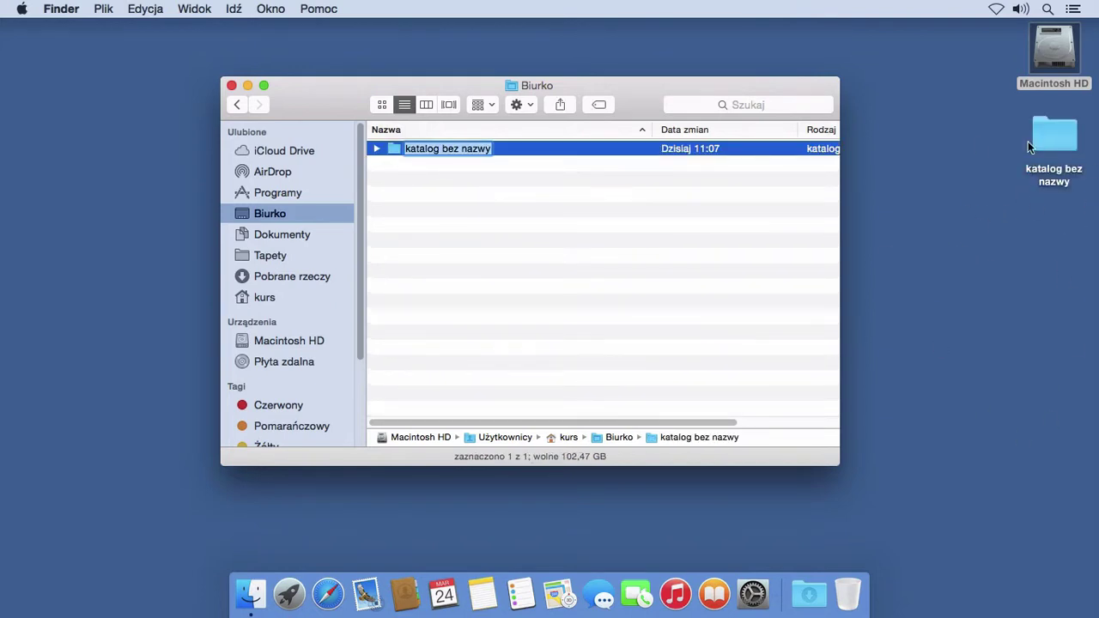
pyautogui.press('BackSpace')
pyautogui.press('Escape')
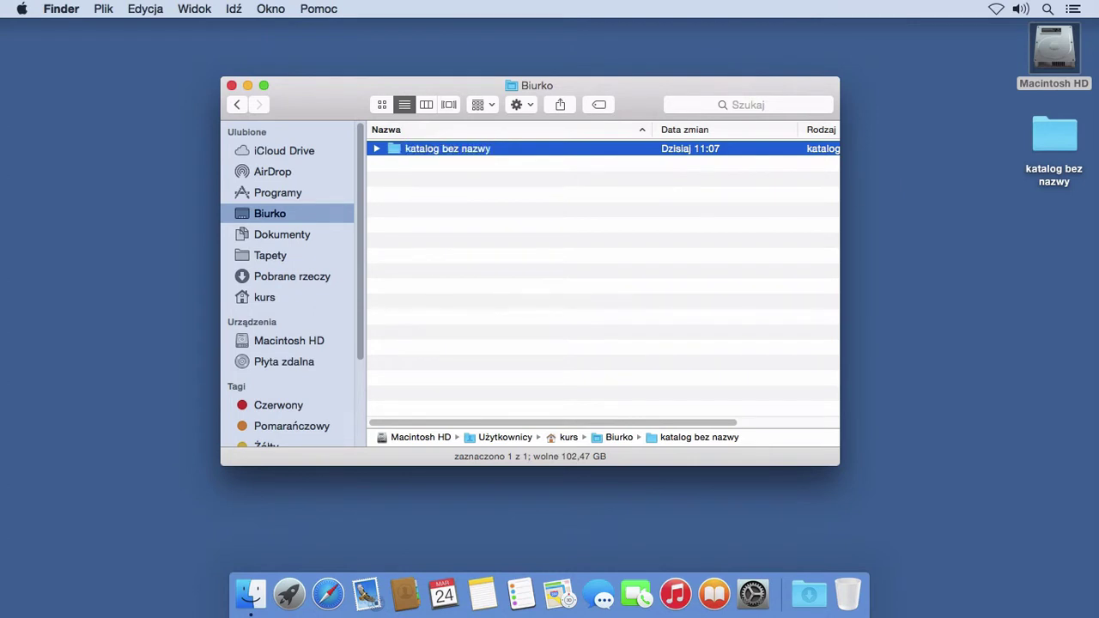
pyautogui.press('super+BackSpace')
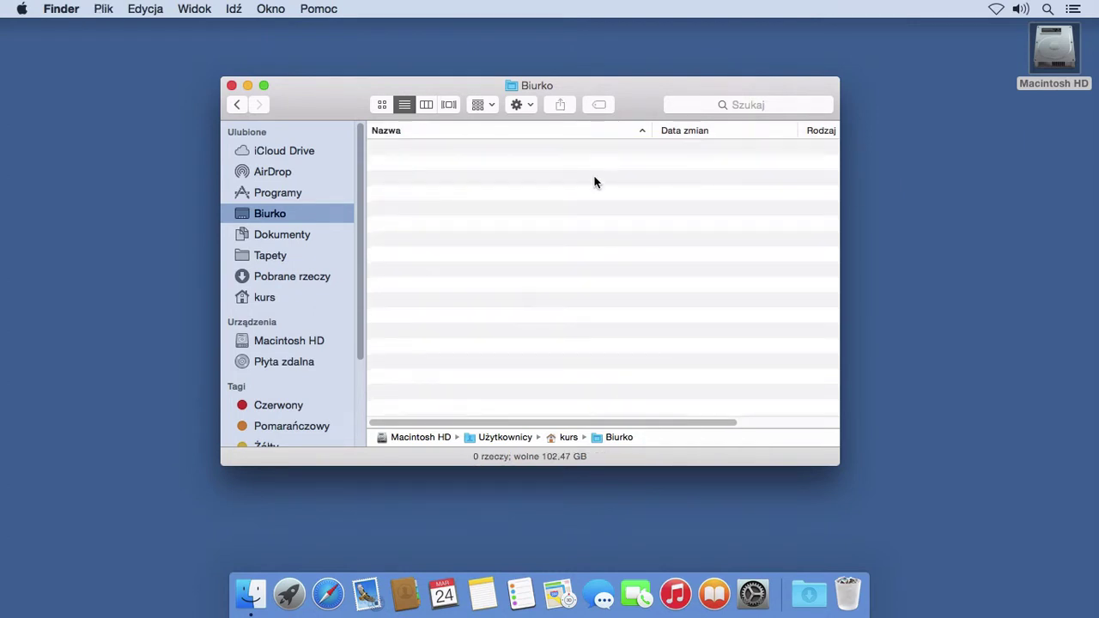
# Look into the Filmy, Muzyka and Obrazki folders of the kurs home folder, returning to the home folder after each.
pyautogui.click(244, 105)
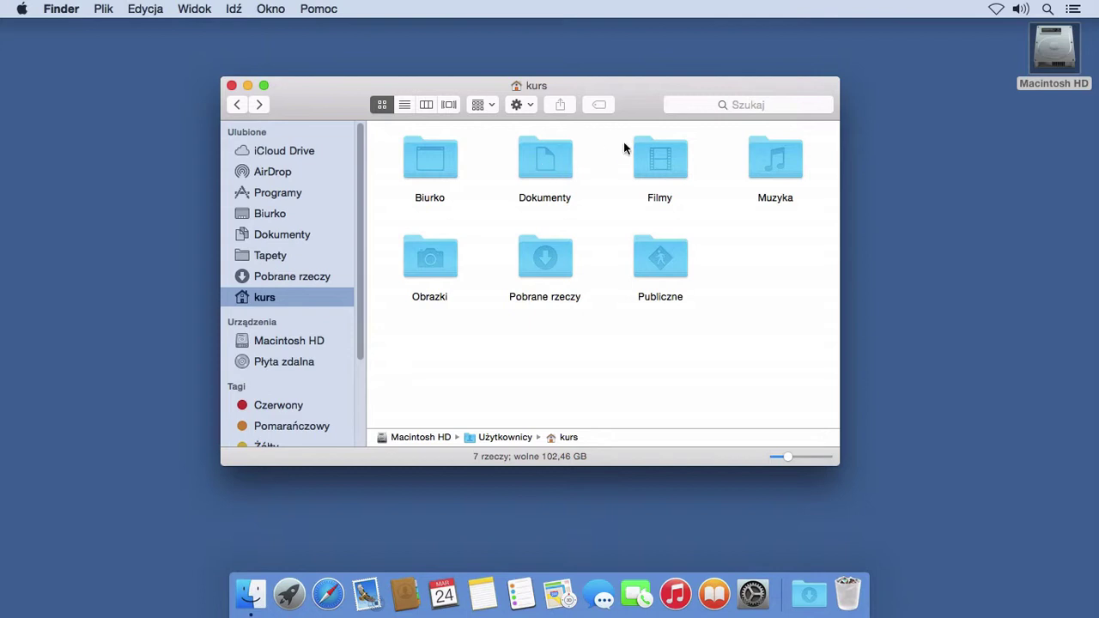
pyautogui.doubleClick(652, 148)
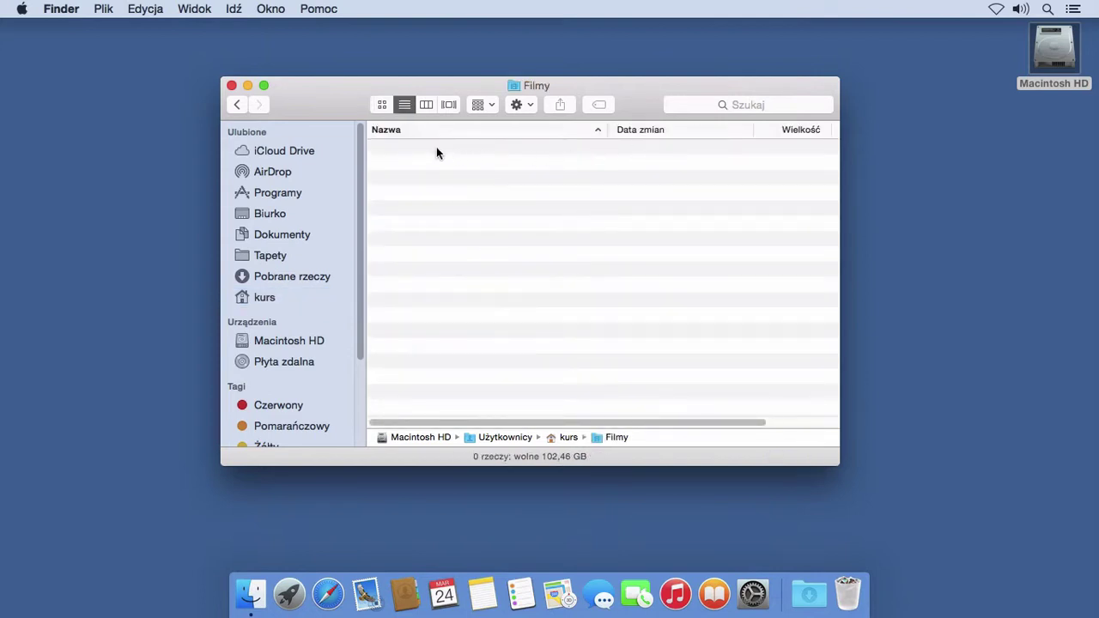
pyautogui.click(242, 106)
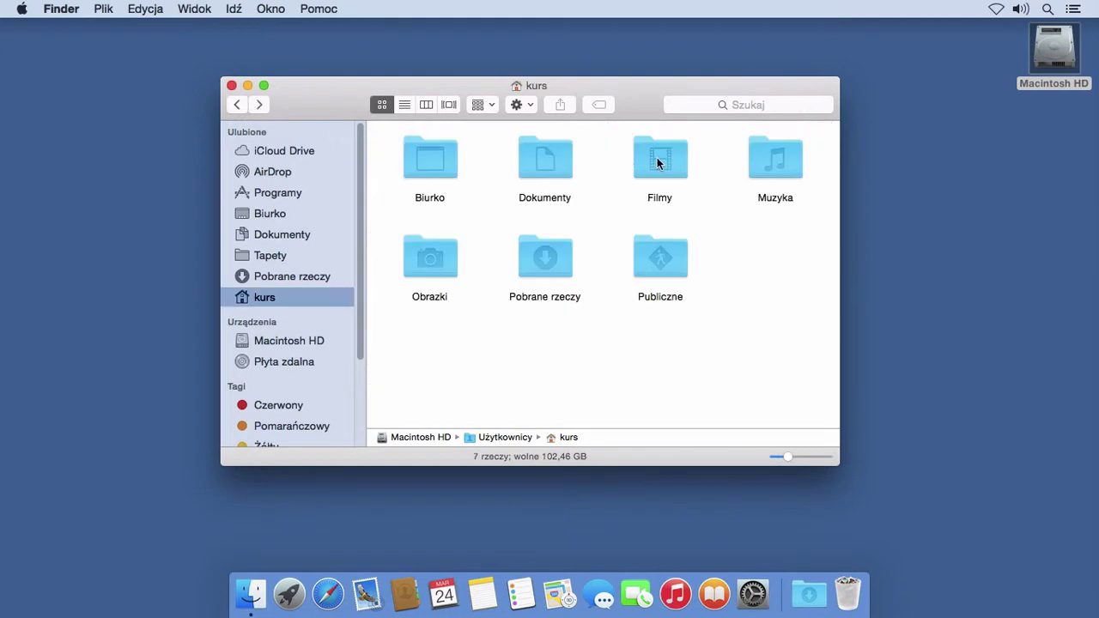
pyautogui.doubleClick(777, 161)
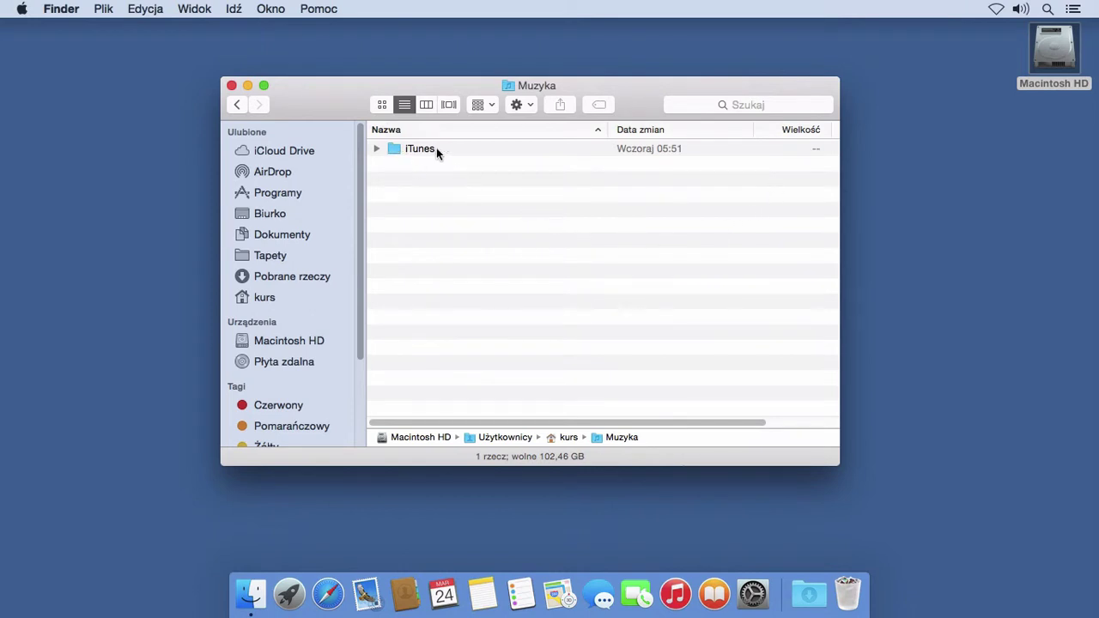
pyautogui.click(238, 104)
pyautogui.doubleClick(420, 273)
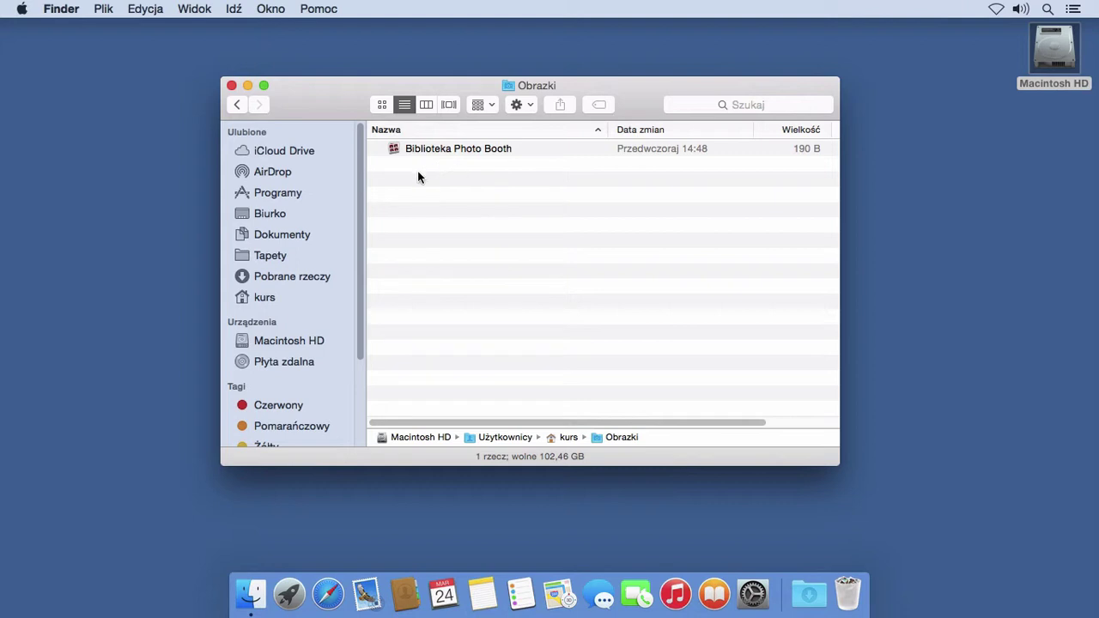
pyautogui.click(236, 105)
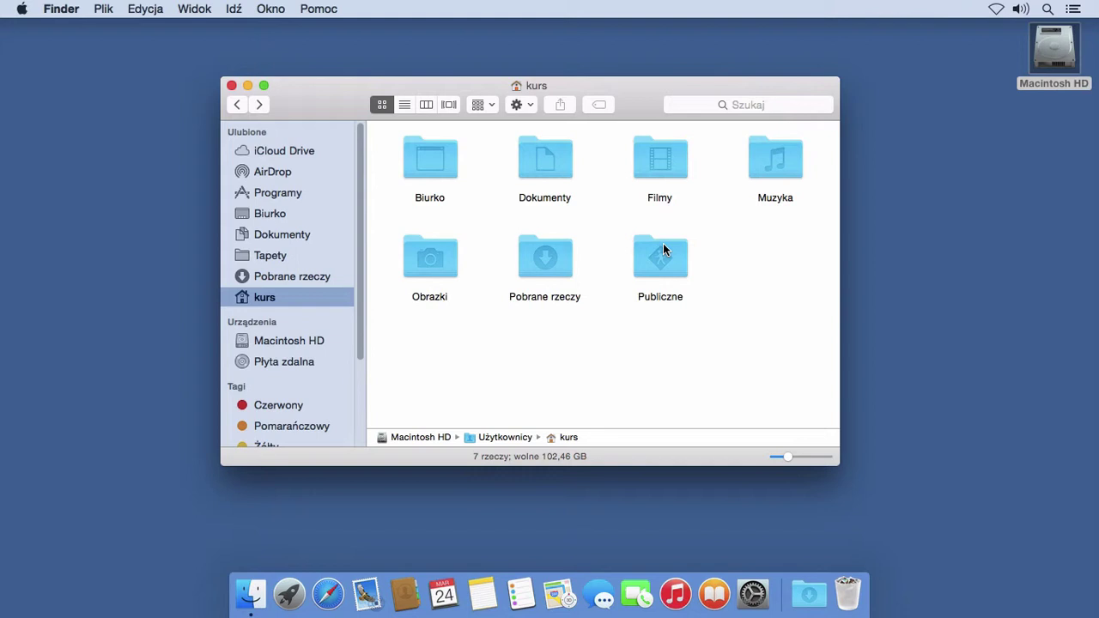
# Try to open the Documents folder in the other user's home folder under Użytkownicy and dismiss the alert.
pyautogui.click(245, 108)
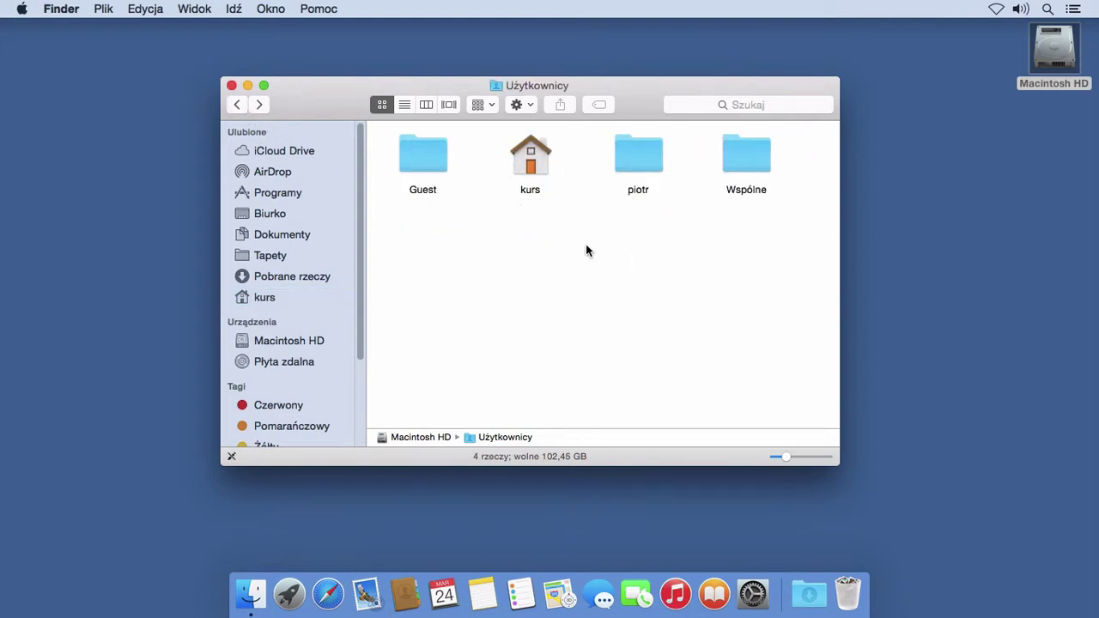
pyautogui.doubleClick(645, 152)
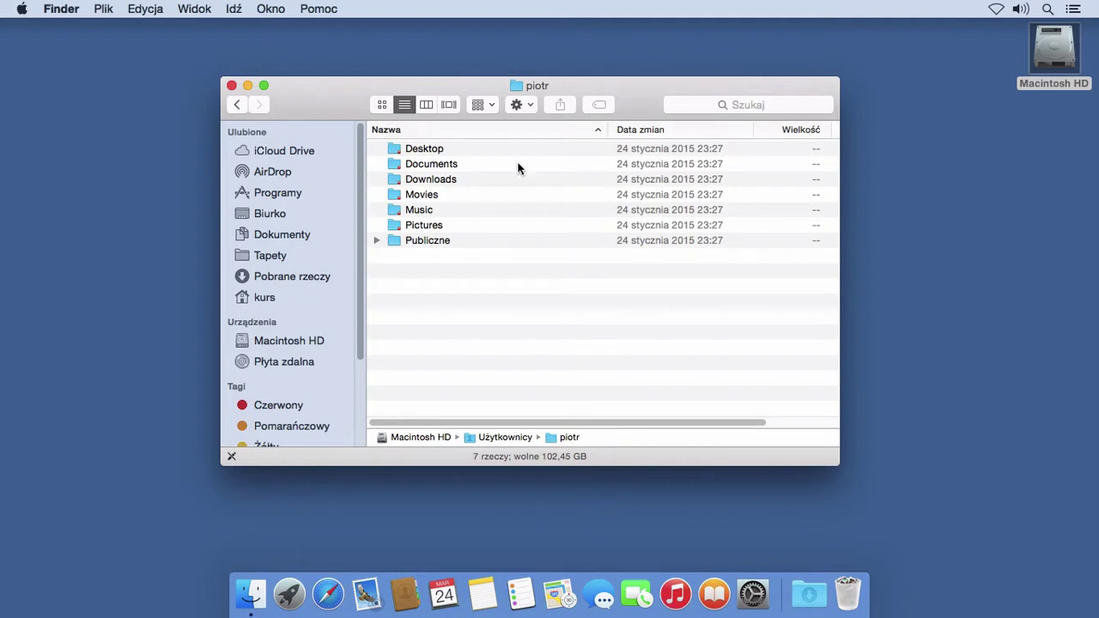
pyautogui.doubleClick(425, 169)
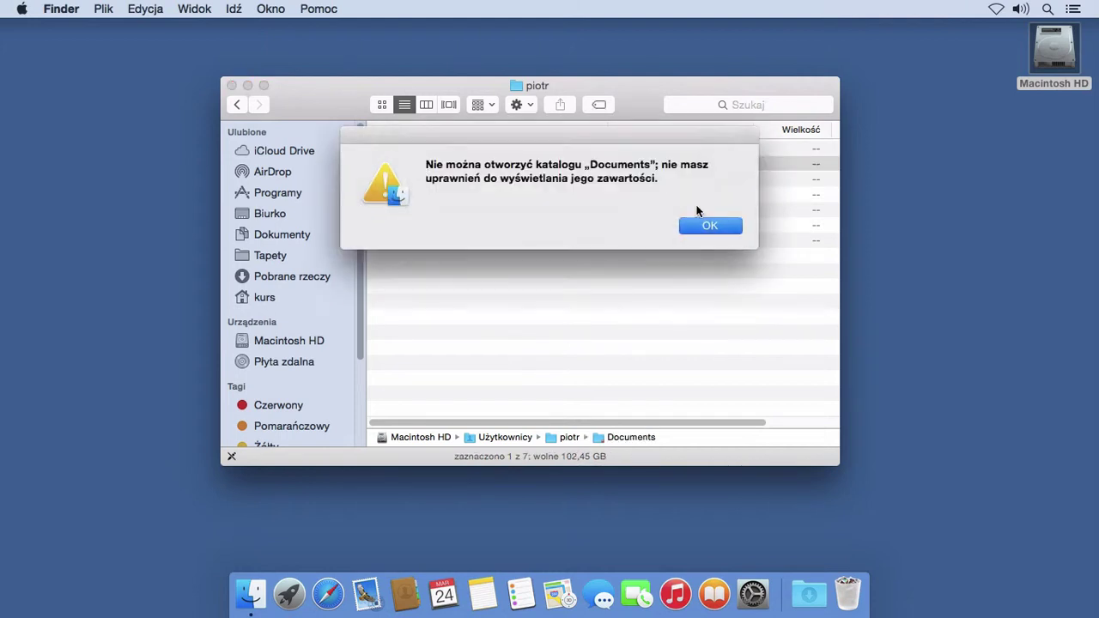
pyautogui.click(702, 227)
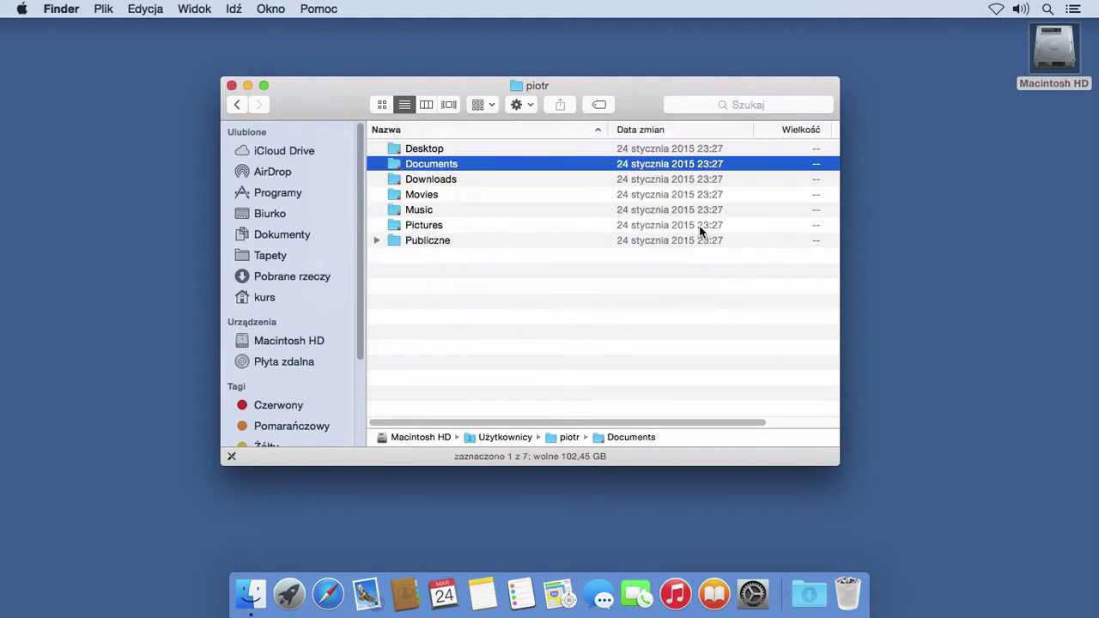
# View the contents of the other user's Publiczne folder and return to the Użytkownicy folder.
pyautogui.doubleClick(446, 241)
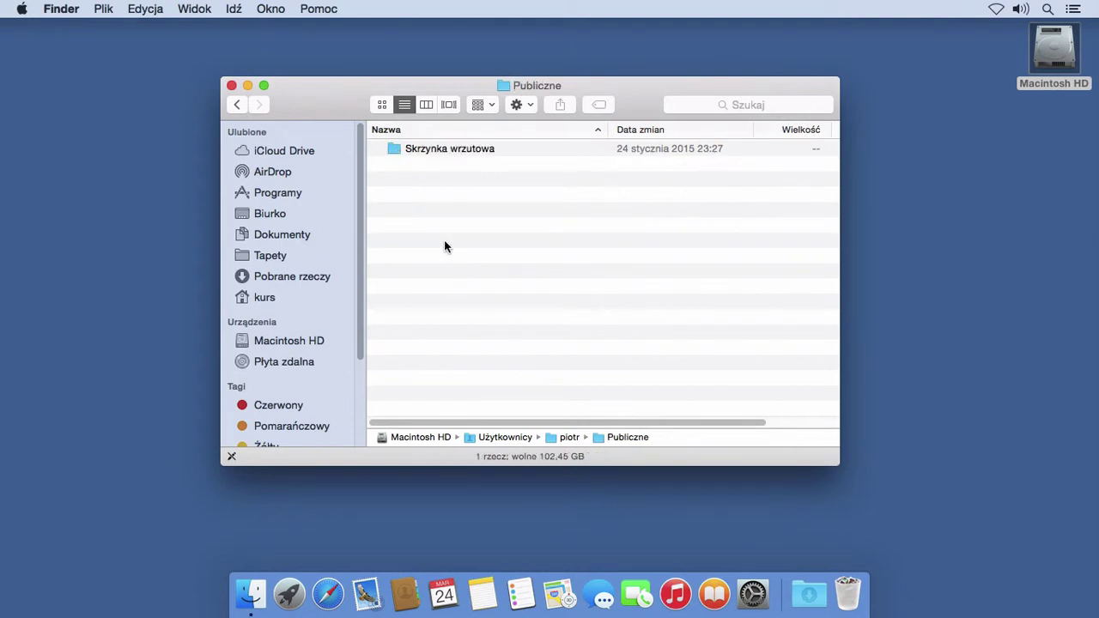
pyautogui.click(238, 105)
pyautogui.click(238, 105)
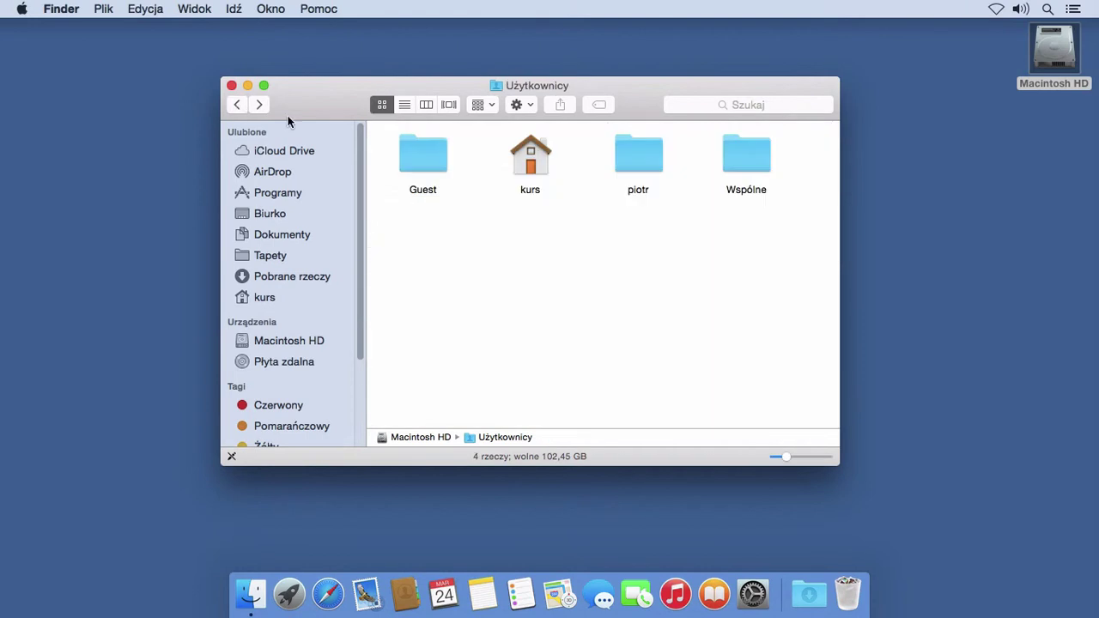
# Turn on the kurs home folder's view option "Pokaż katalog Biblioteki" and close the view options.
pyautogui.click(515, 153)
pyautogui.doubleClick(515, 153)
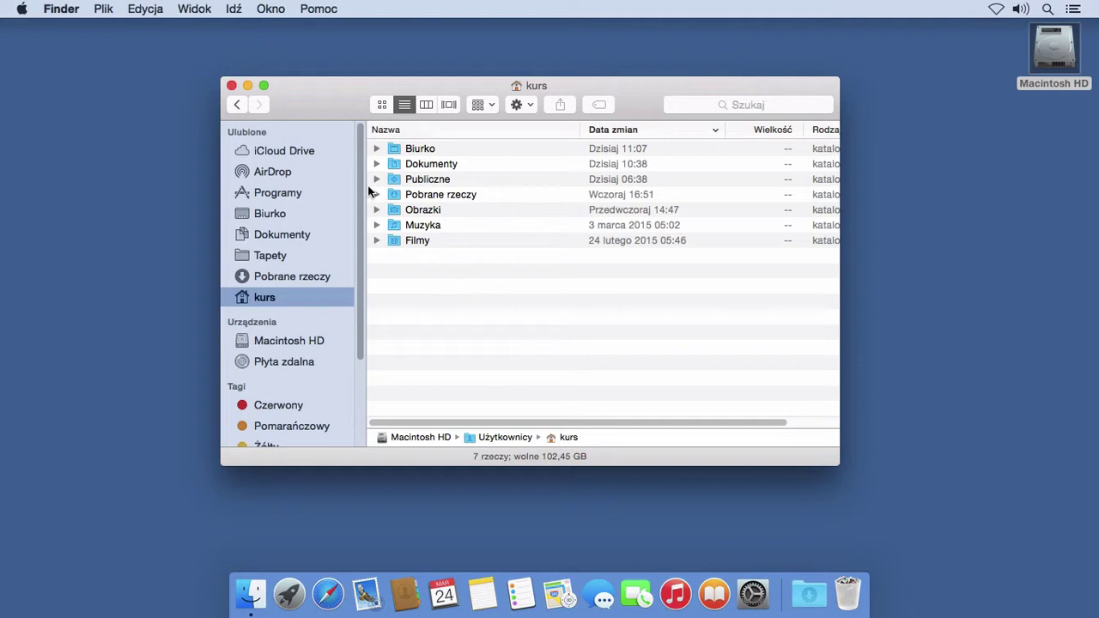
pyautogui.click(193, 10)
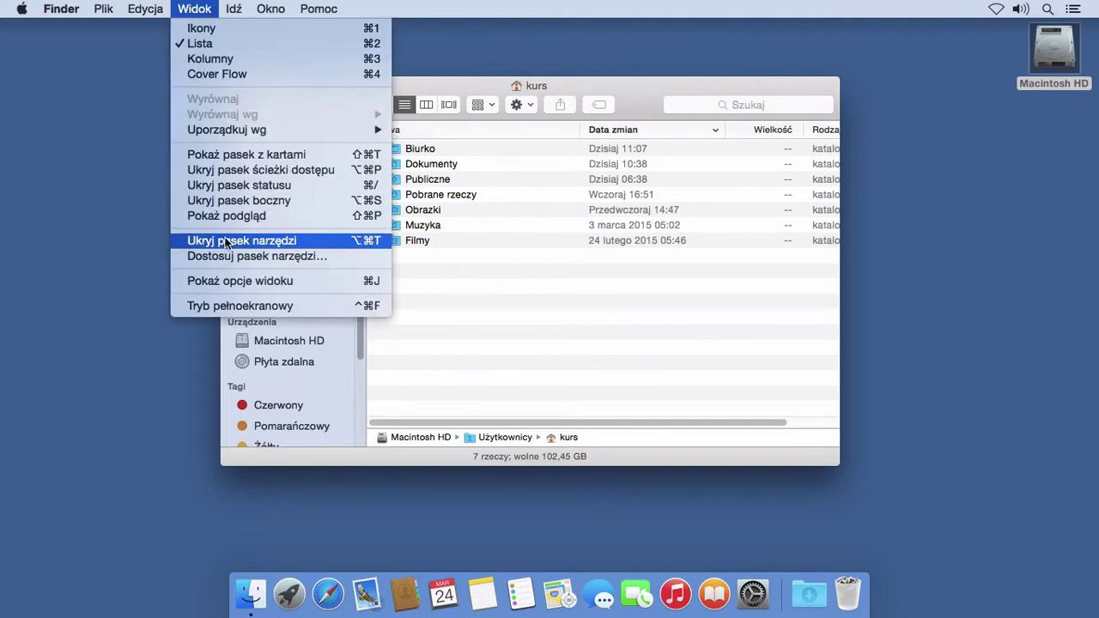
pyautogui.click(234, 283)
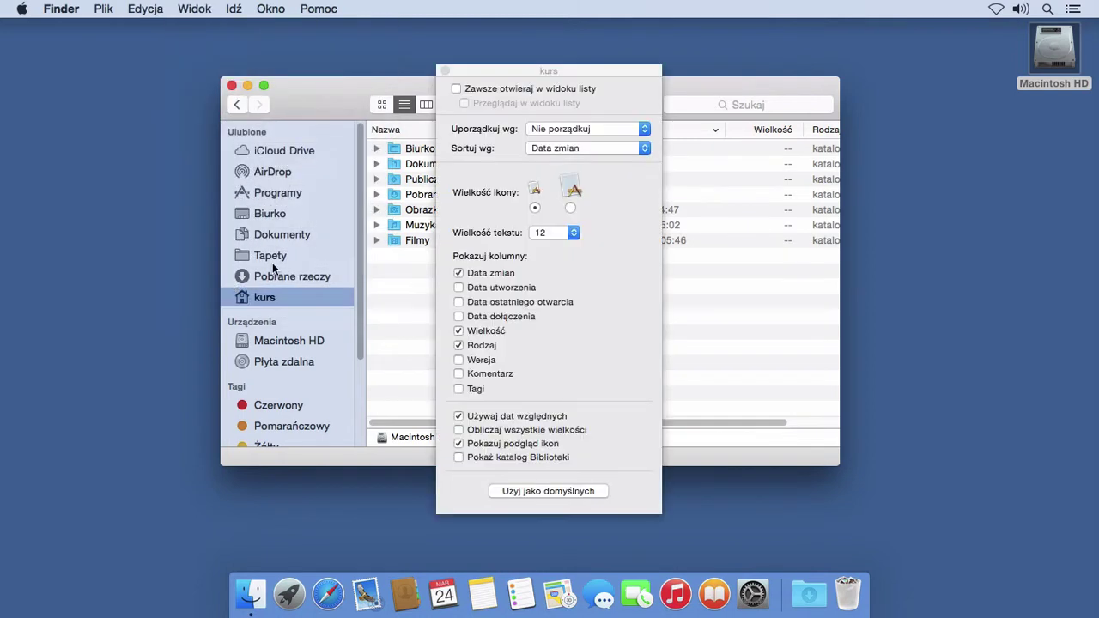
pyautogui.moveTo(521, 77); pyautogui.dragTo(776, 38)
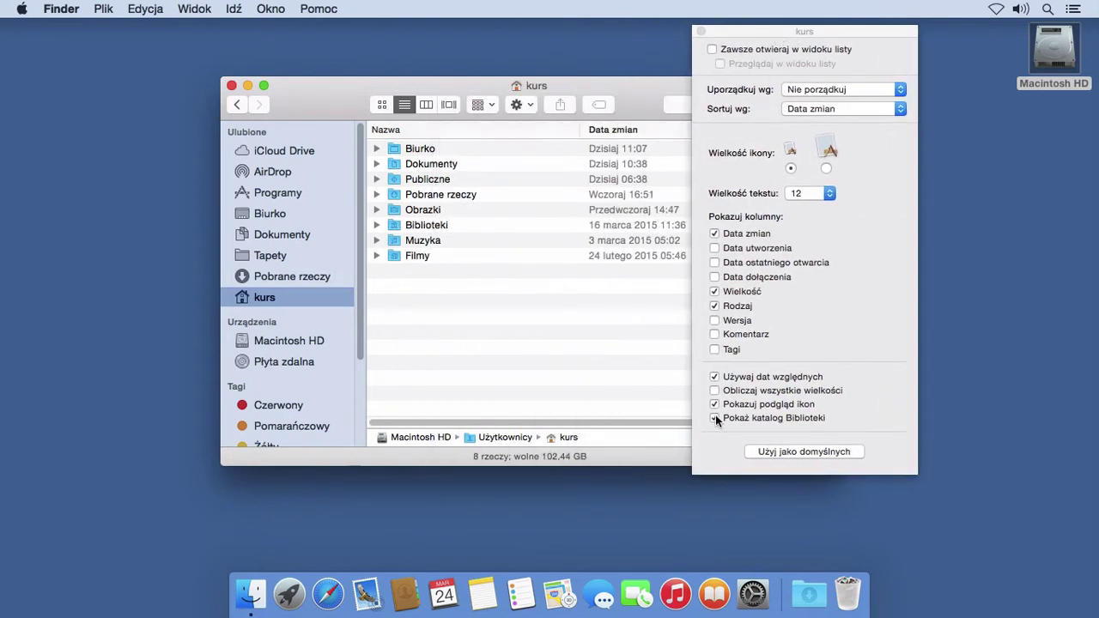
pyautogui.click(701, 30)
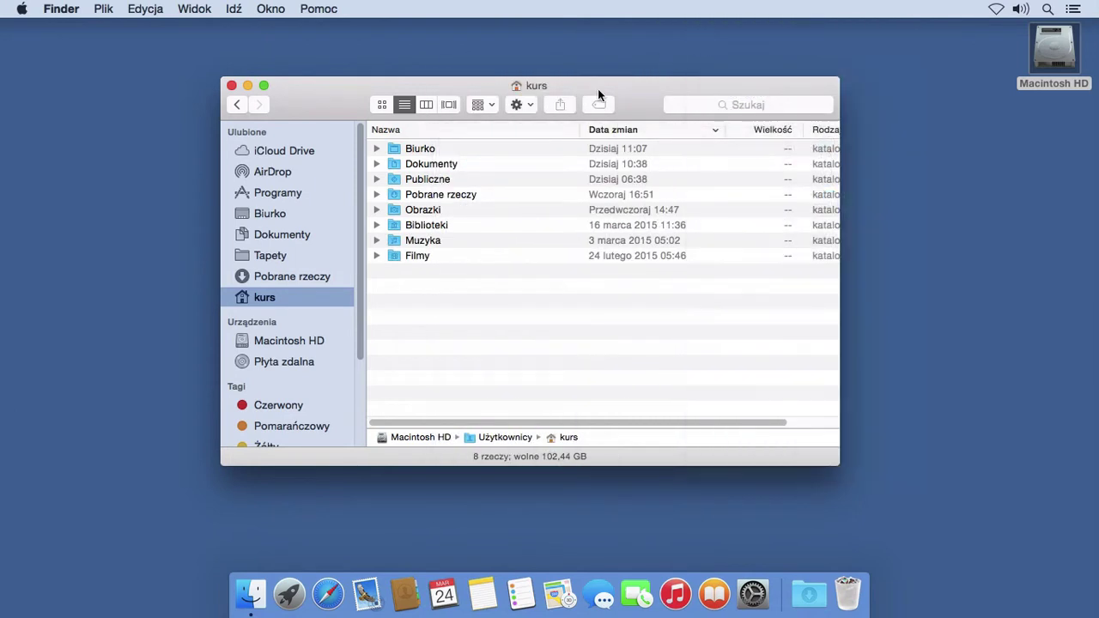
# Locate the Biblioteki folder in the kurs home folder and return to the top level of Macintosh HD.
pyautogui.click(431, 240)
pyautogui.click(460, 224)
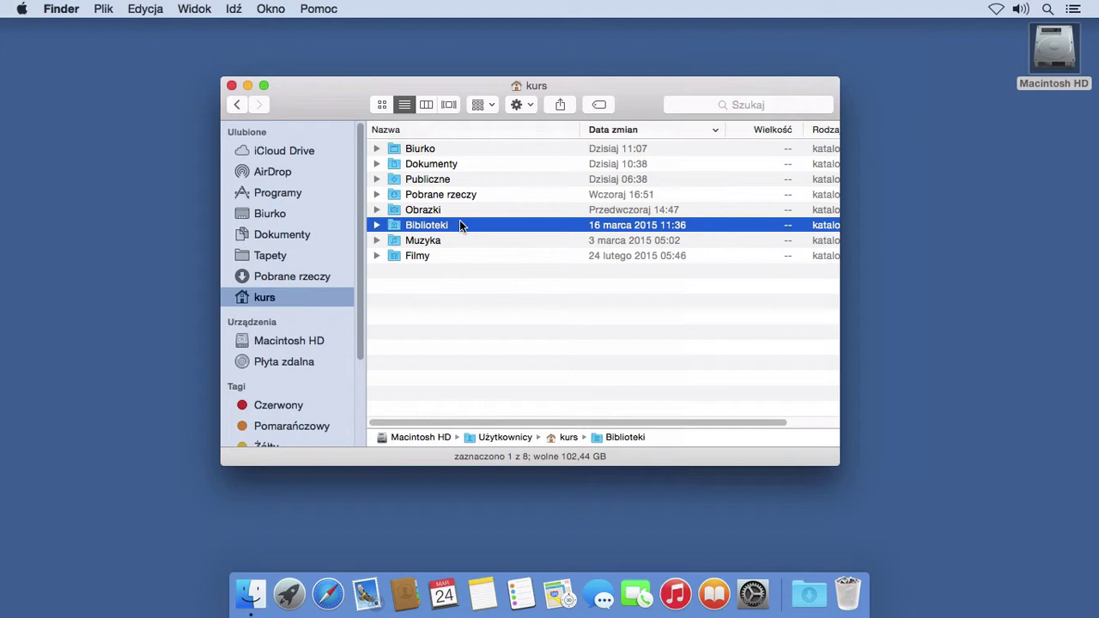
pyautogui.click(460, 283)
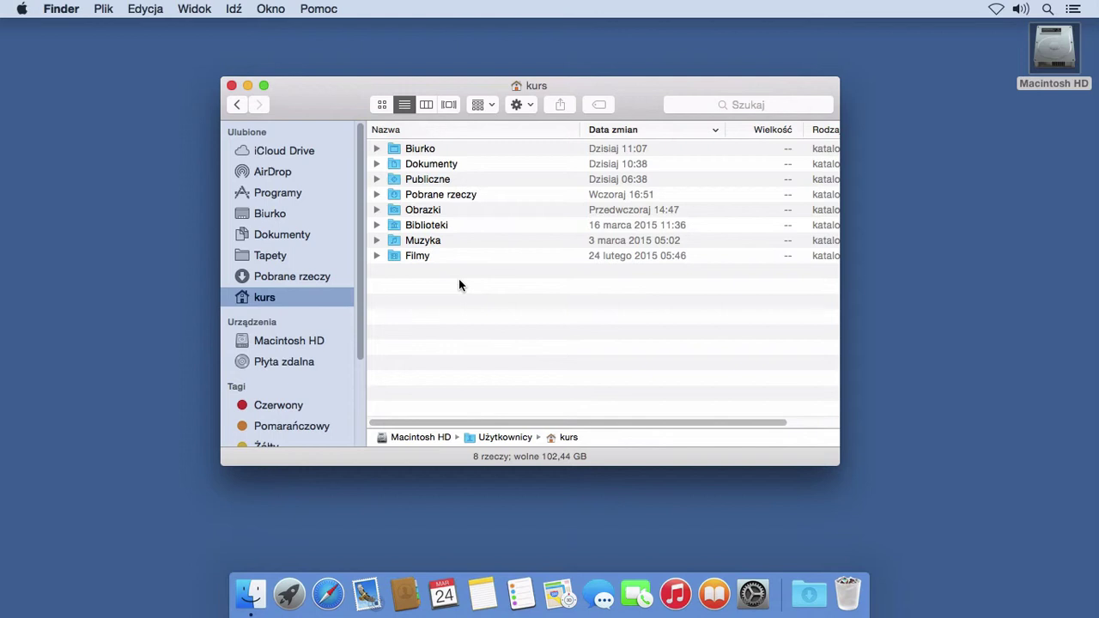
pyautogui.doubleClick(402, 439)
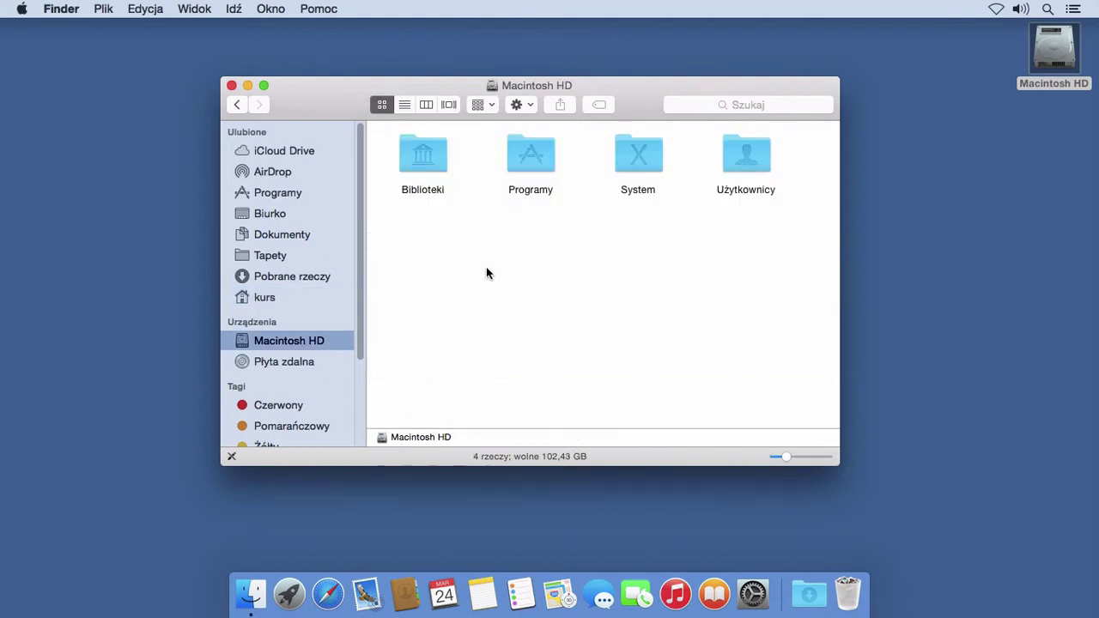
# Try to create a new folder at the top level of Macintosh HD and cancel the password request.
pyautogui.rightClick(465, 245)
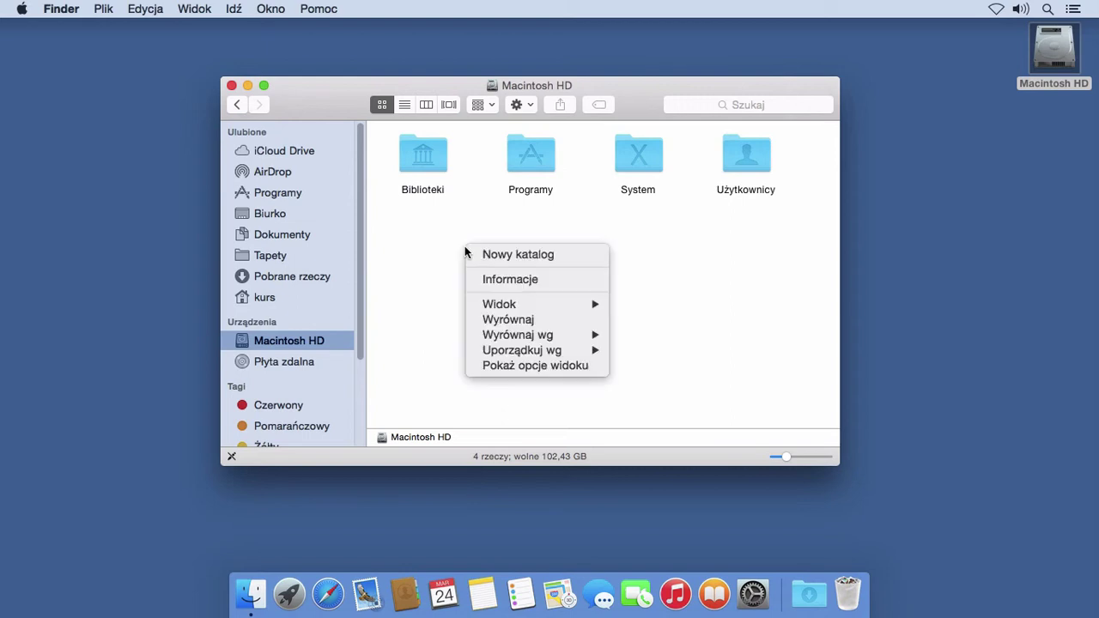
pyautogui.click(490, 250)
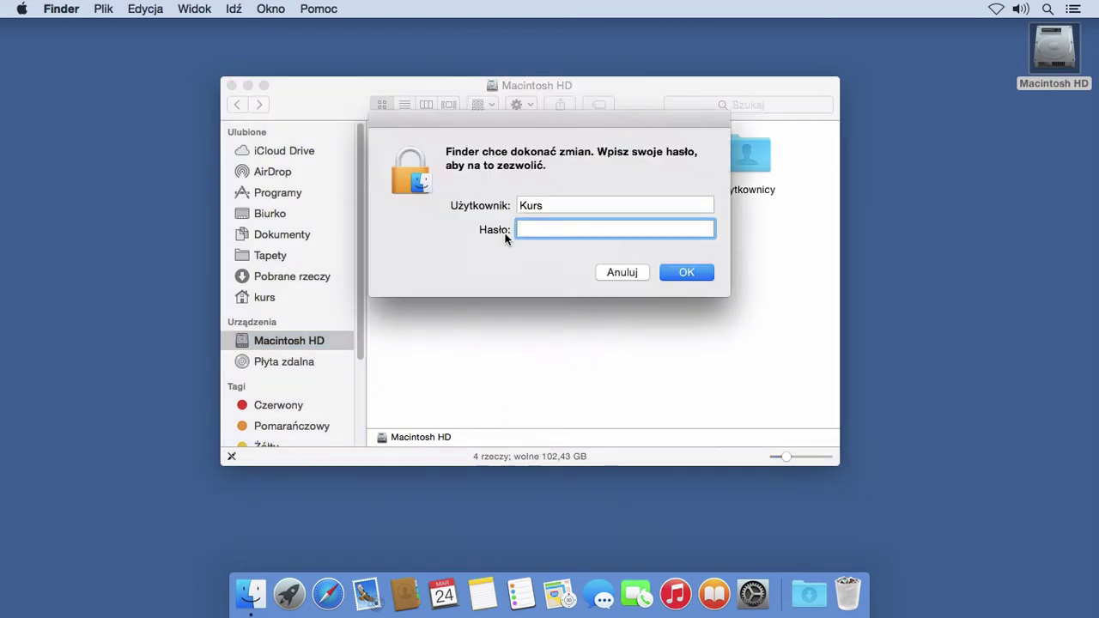
pyautogui.click(627, 275)
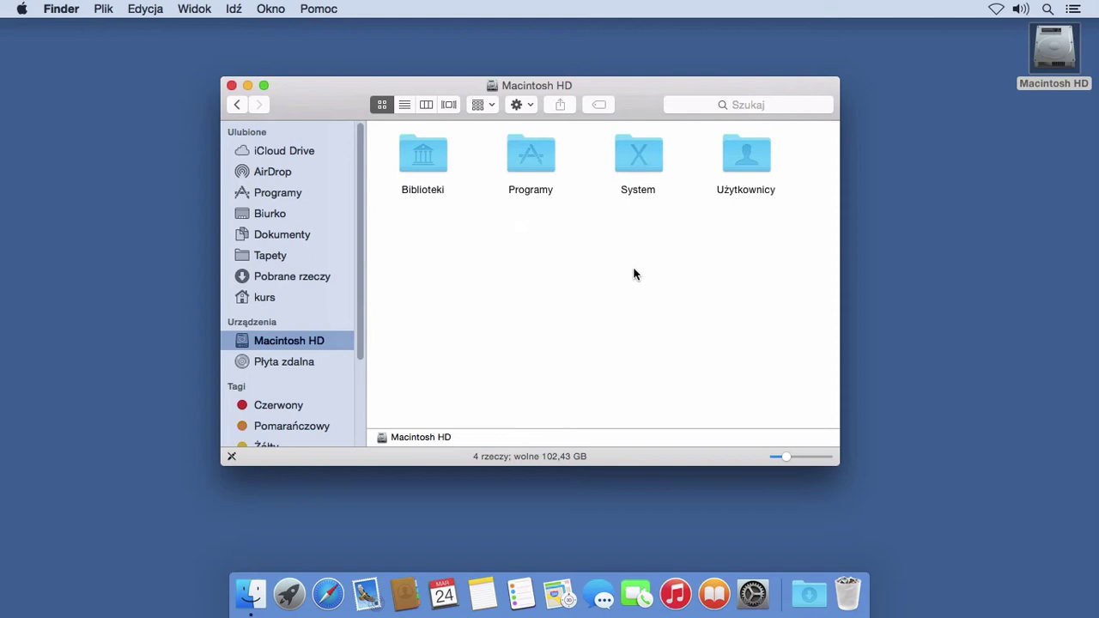
# Open the kurs home folder inside Użytkownicy, select all its folders together and clear the selection.
pyautogui.doubleClick(747, 159)
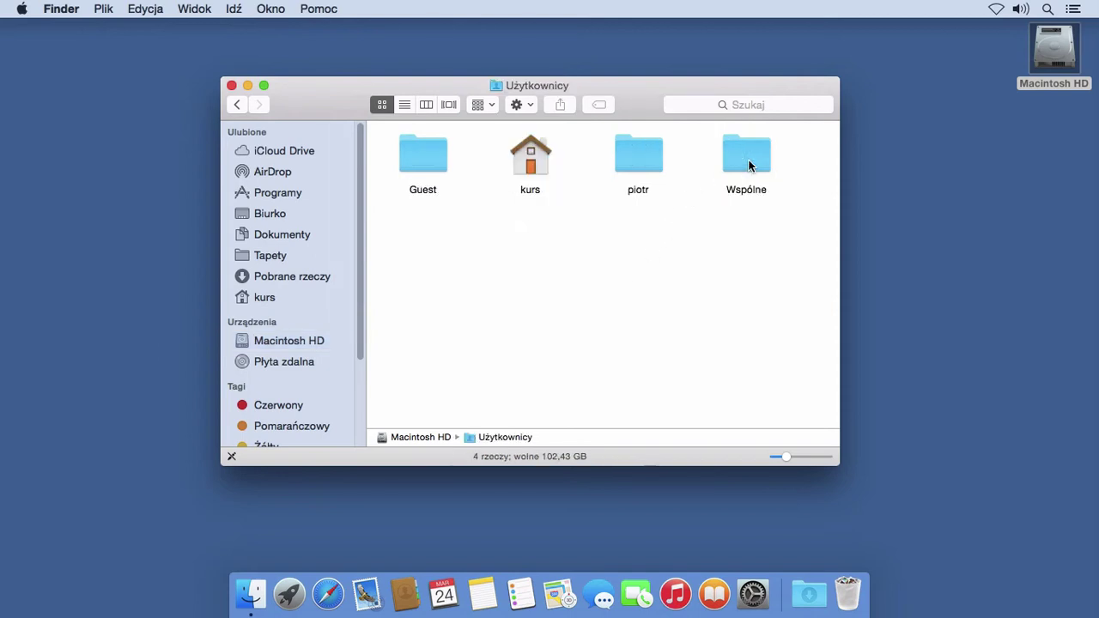
pyautogui.doubleClick(541, 163)
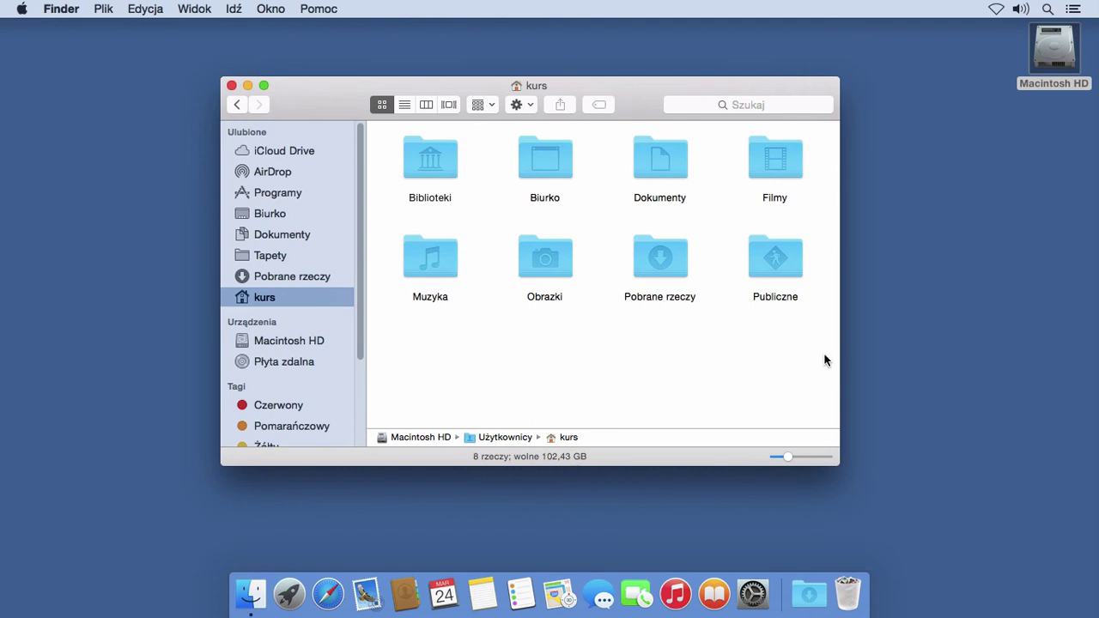
pyautogui.moveTo(812, 343); pyautogui.dragTo(418, 164)
pyautogui.click(459, 384)
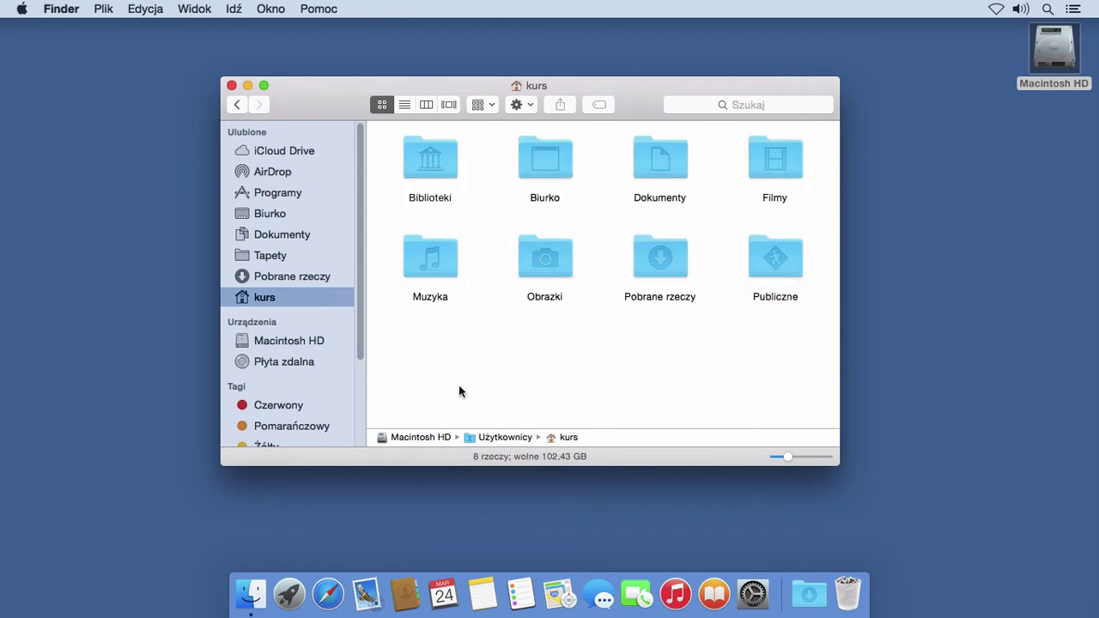